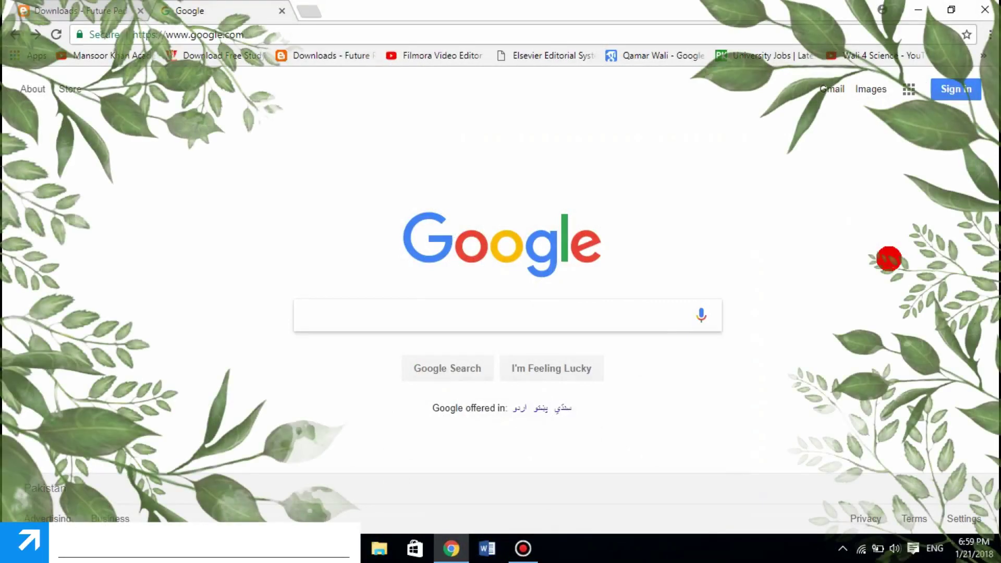
- Search Google for 'researchgate'
text(research)
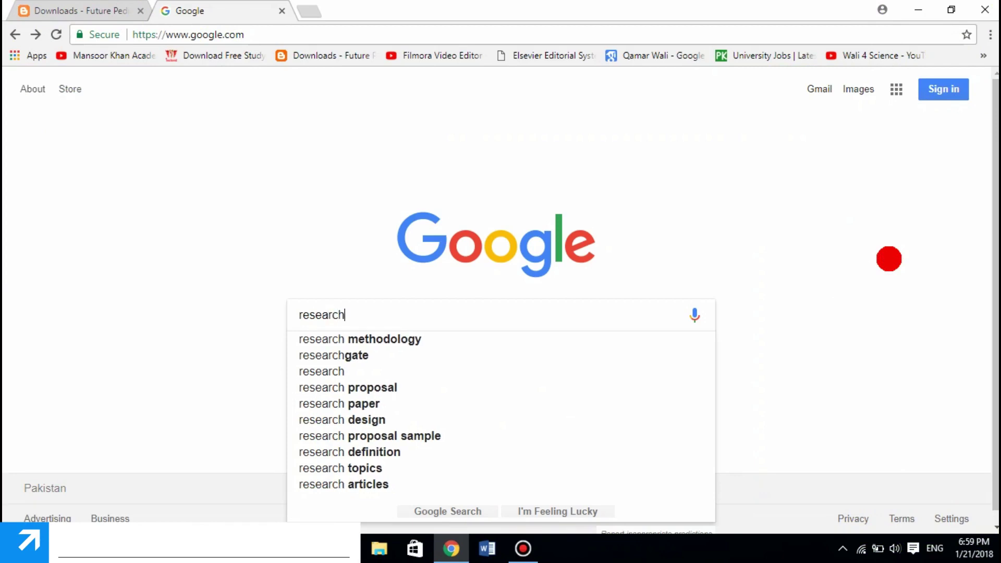
text(gate)
key(Return)
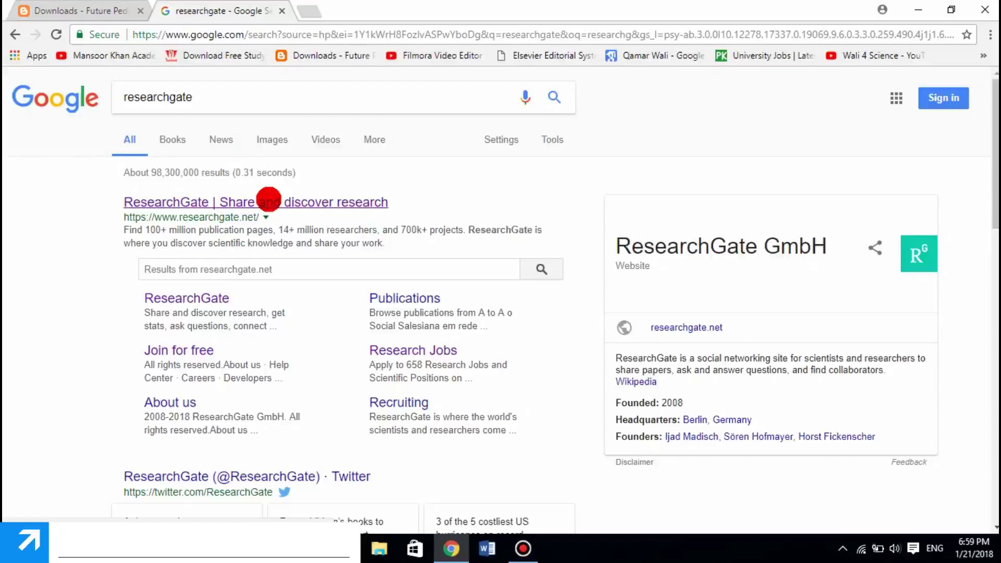
- Go to the ResearchGate site from the results and start the free sign-up
click(269, 201)
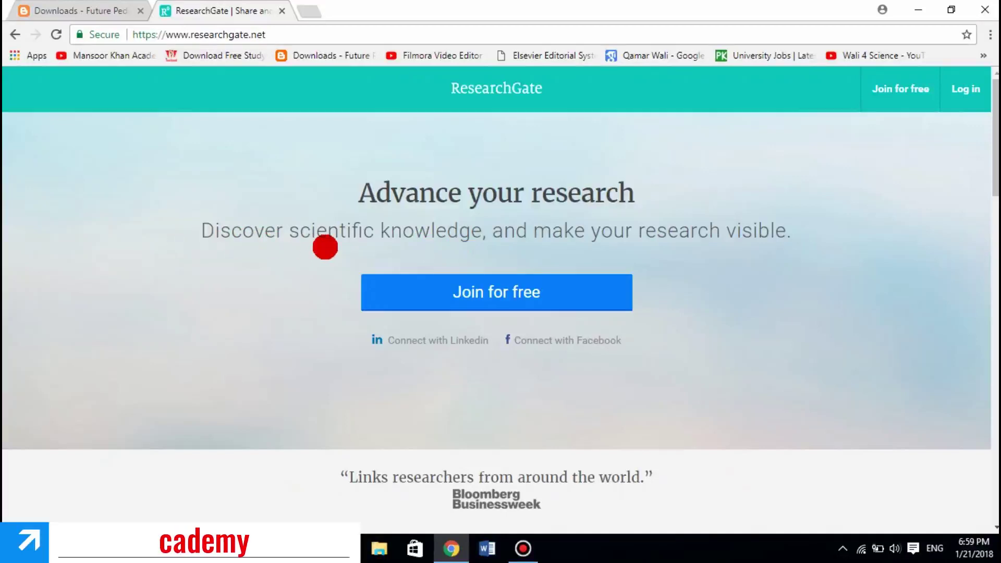
click(530, 290)
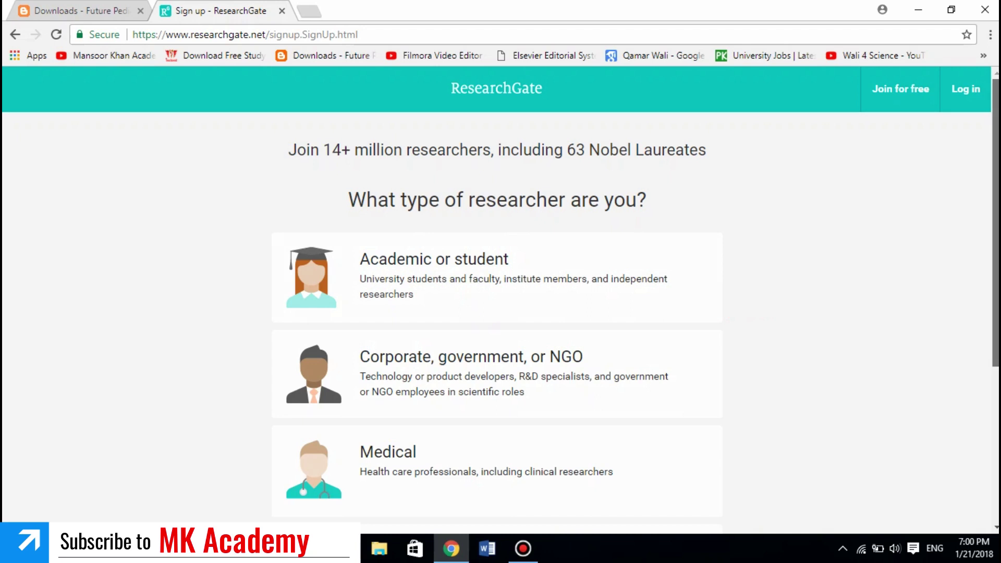
- Choose 'Academic or student' as the researcher type
scroll(500, 302, down, 2)
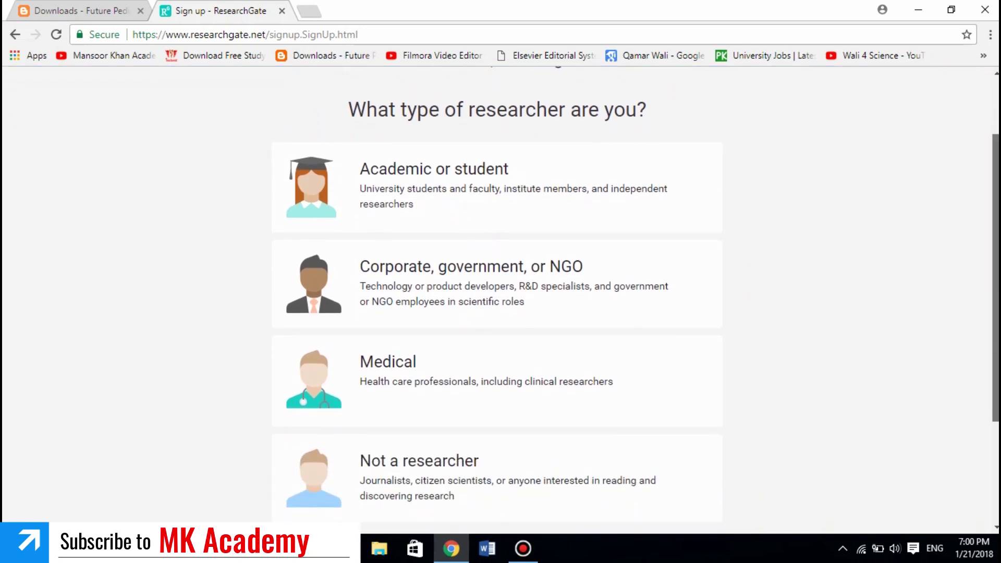
scroll(501, 302, down, 1)
scroll(501, 302, down, 1)
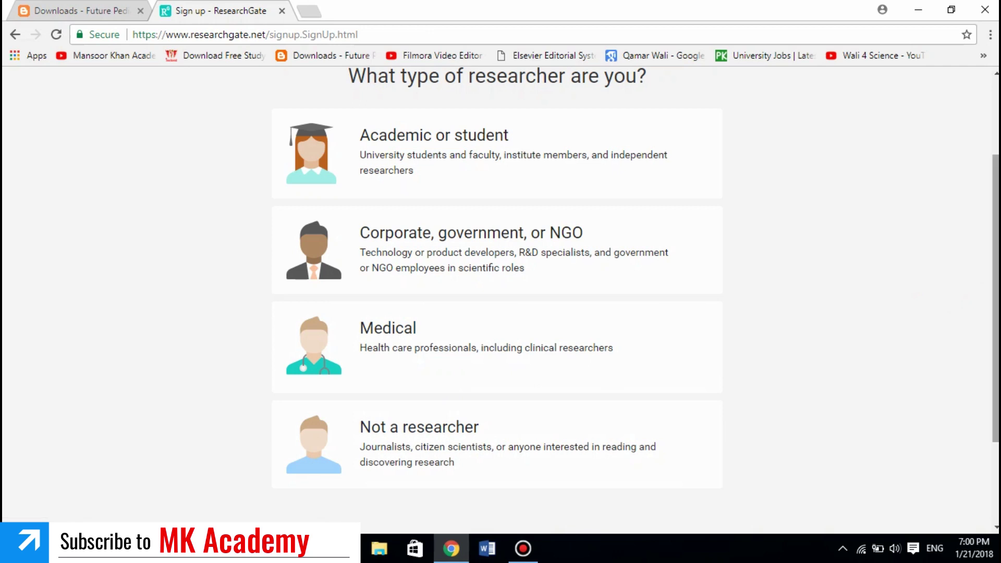
drag(991, 291, 991, 240)
click(437, 218)
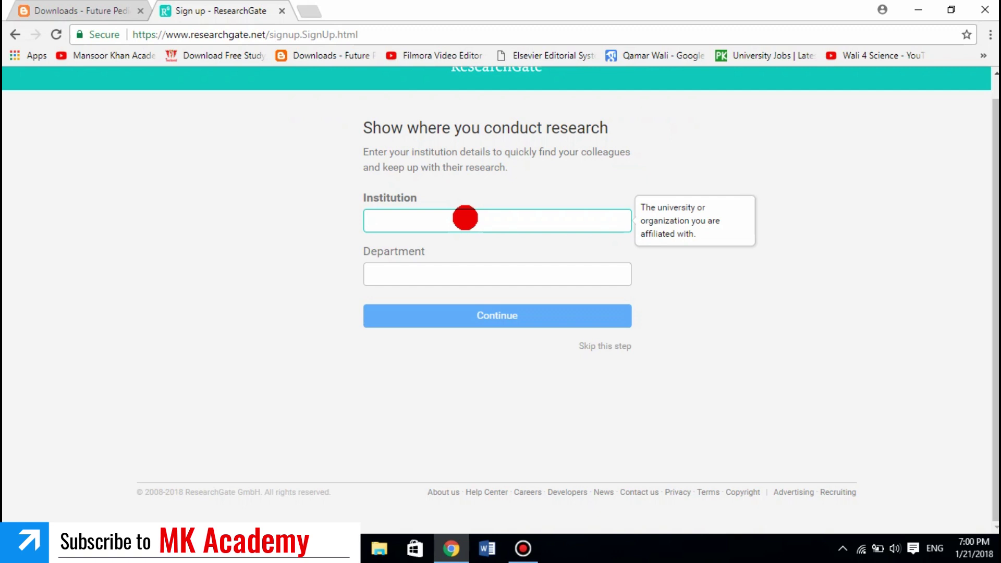
- Set institution University of Peshawar and department Institute of Physics and Electronics, then continue
text(nive)
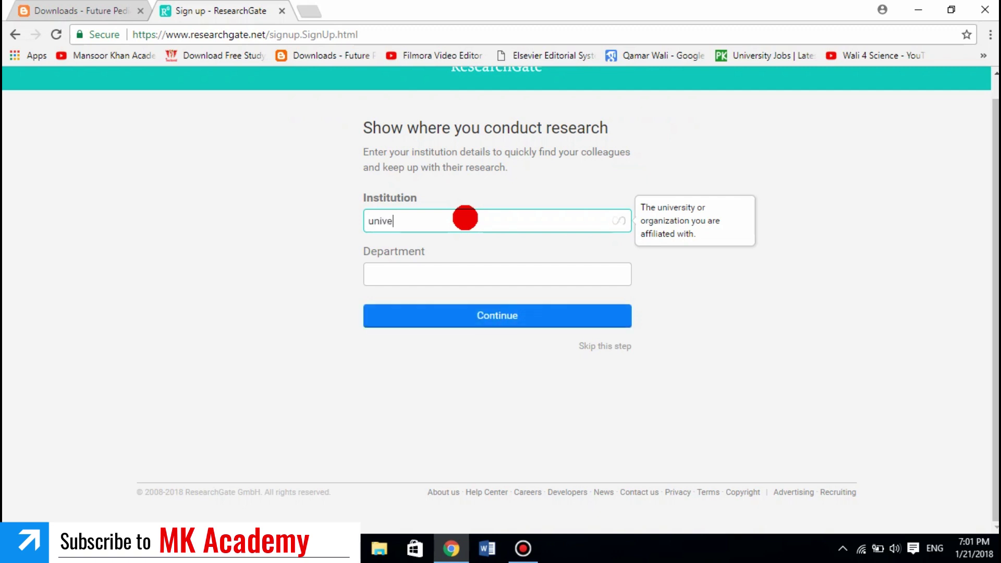
text(rsity of Peshawar)
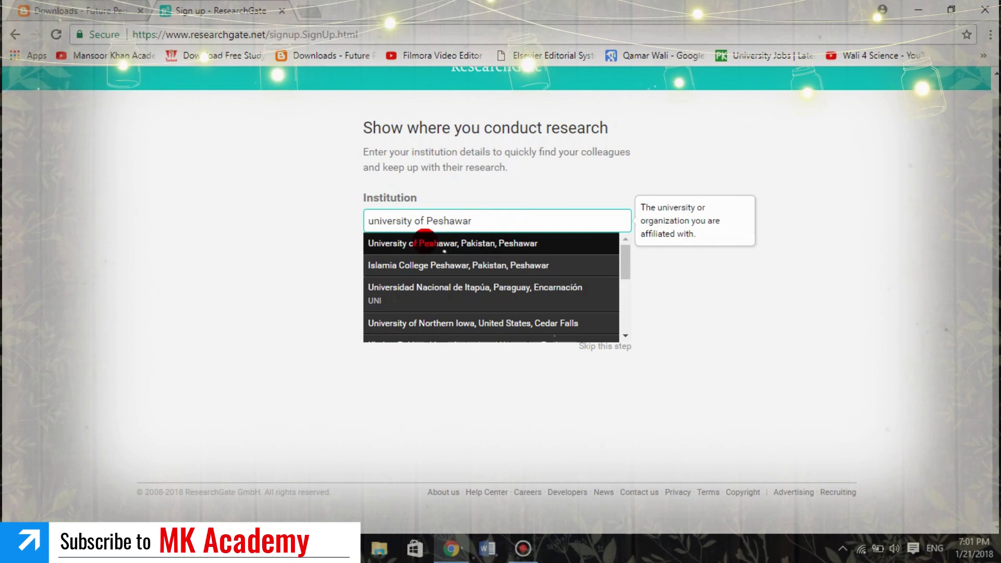
click(415, 244)
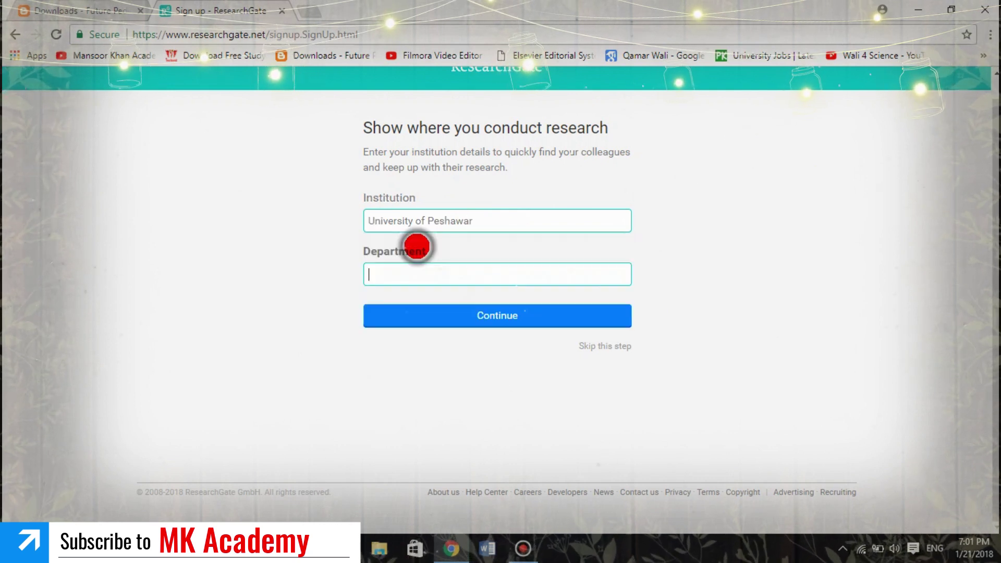
click(420, 276)
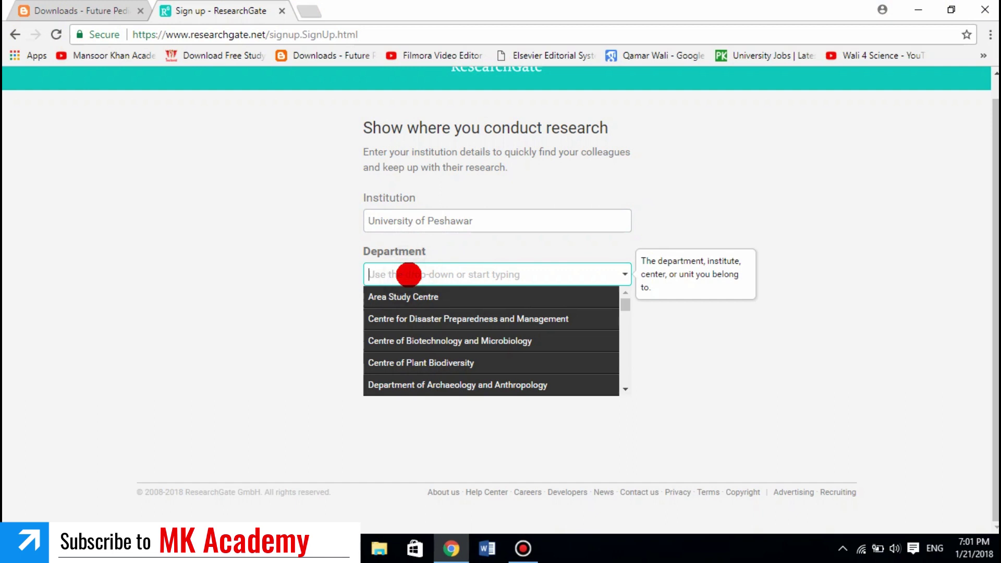
text(institute of)
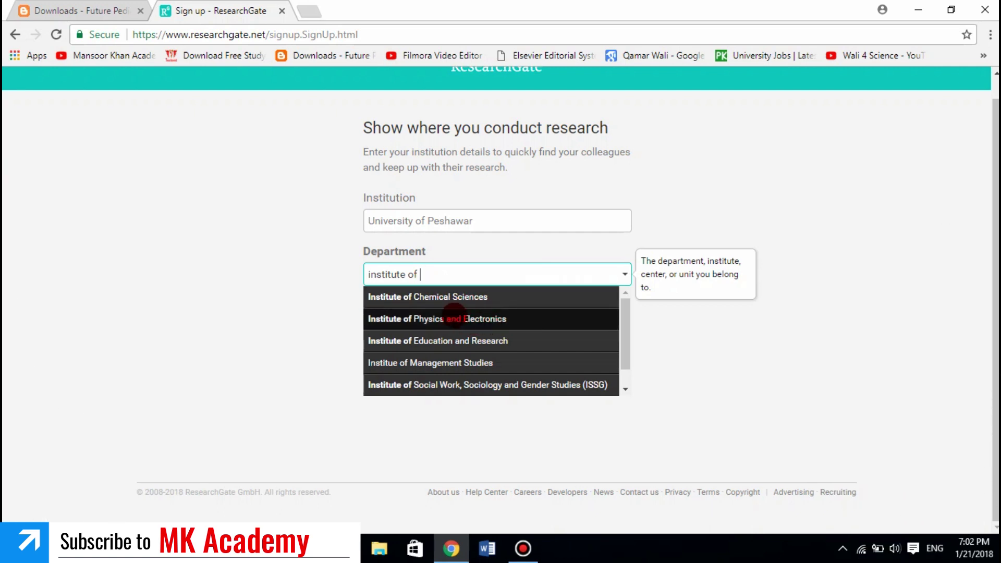
click(455, 319)
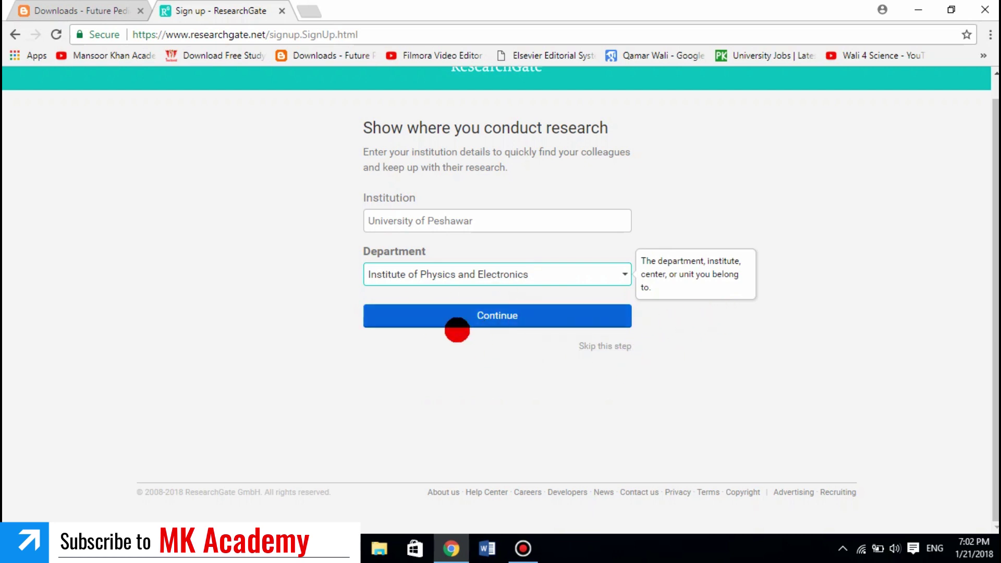
click(491, 313)
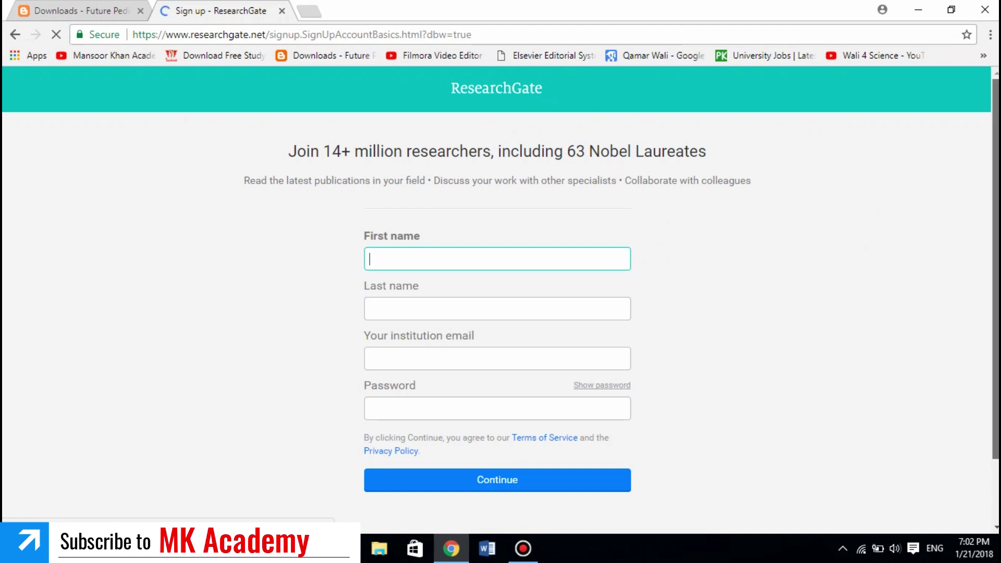
- Fill in the researcher's first and last name on the account-details form
click(496, 245)
click(454, 250)
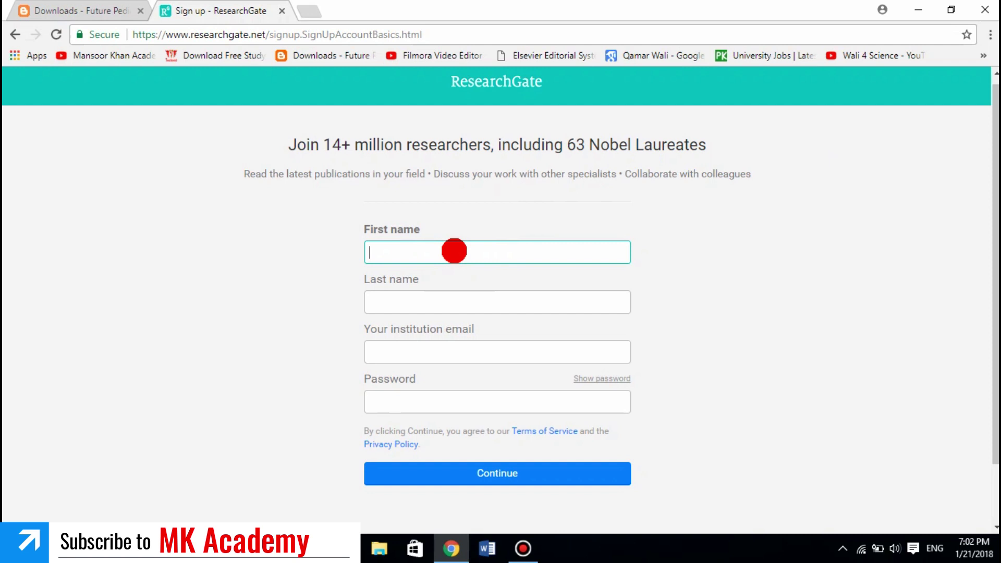
text(Qamar)
key(Tab)
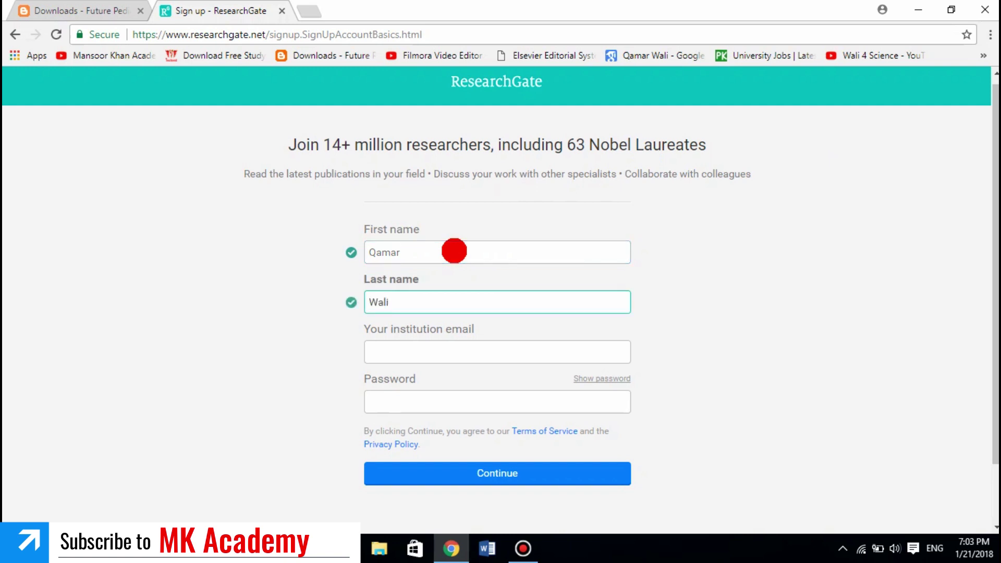
click(465, 351)
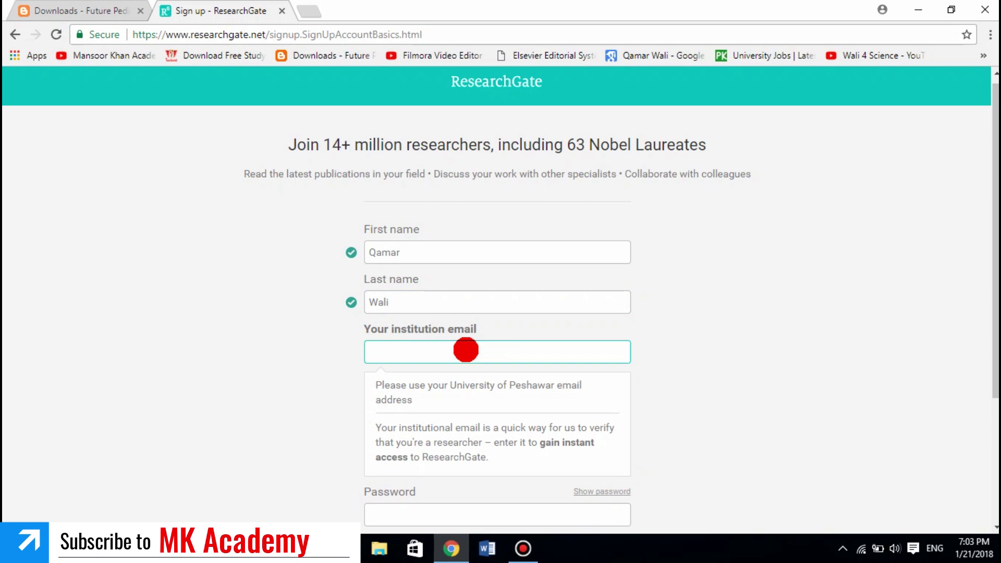
- Enter the saved institution email and an account password, then submit the sign-up
text(a)
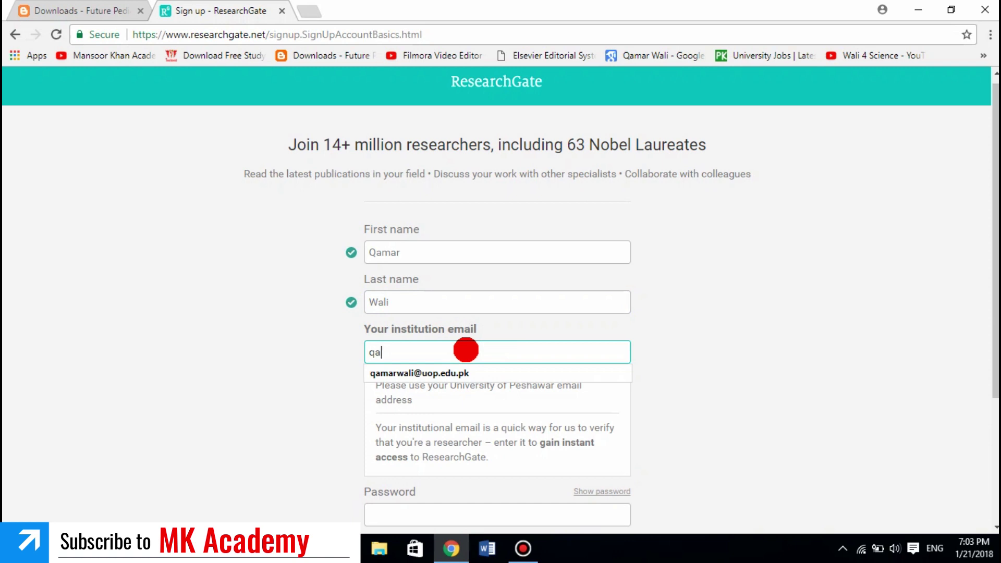
text(m)
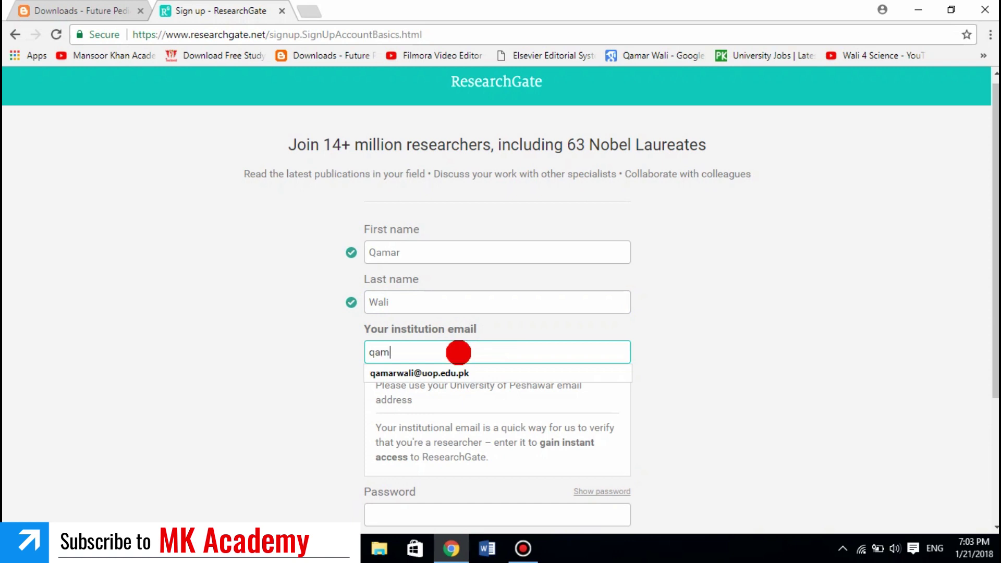
click(438, 371)
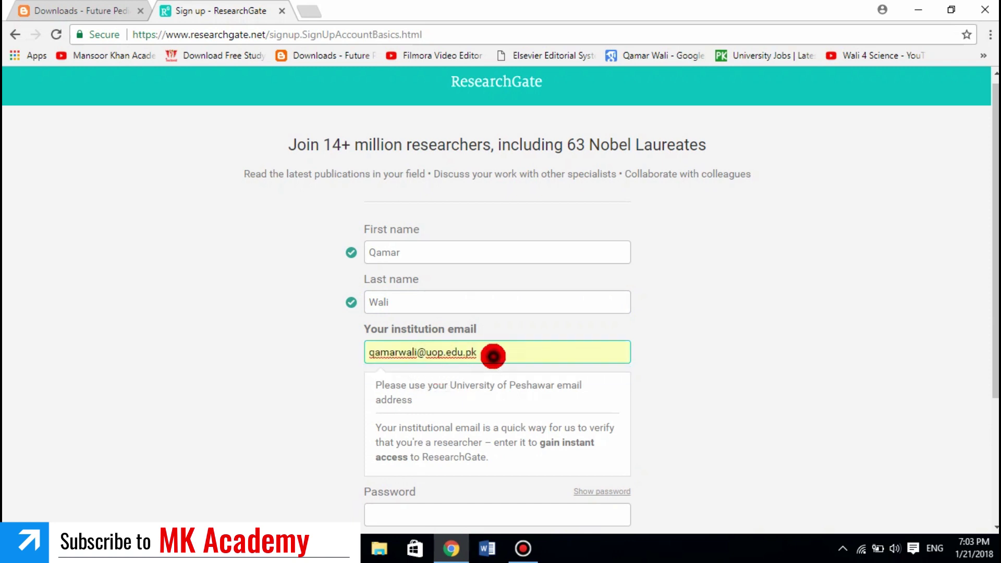
click(481, 358)
scroll(539, 427, down, 3)
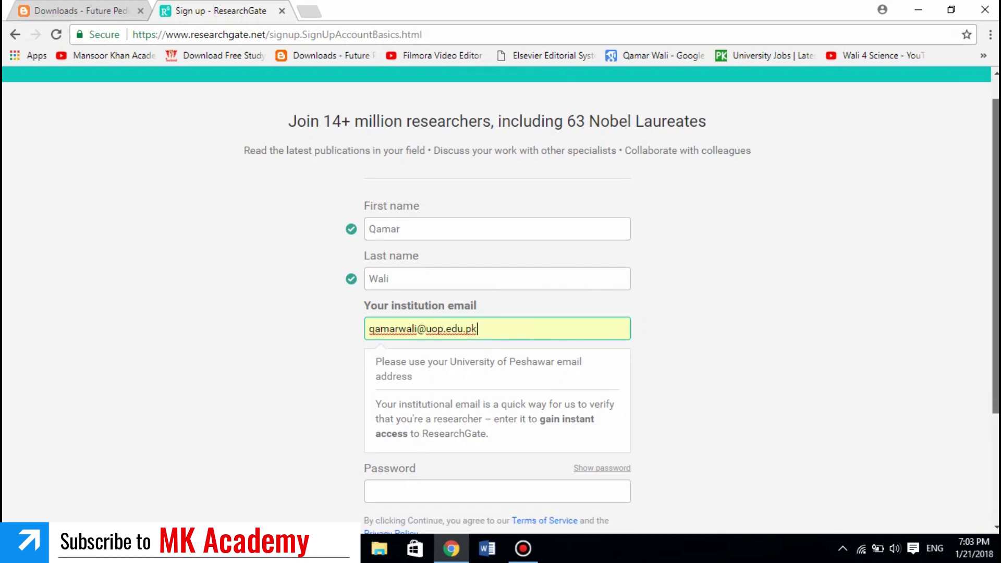
click(462, 340)
text(a)
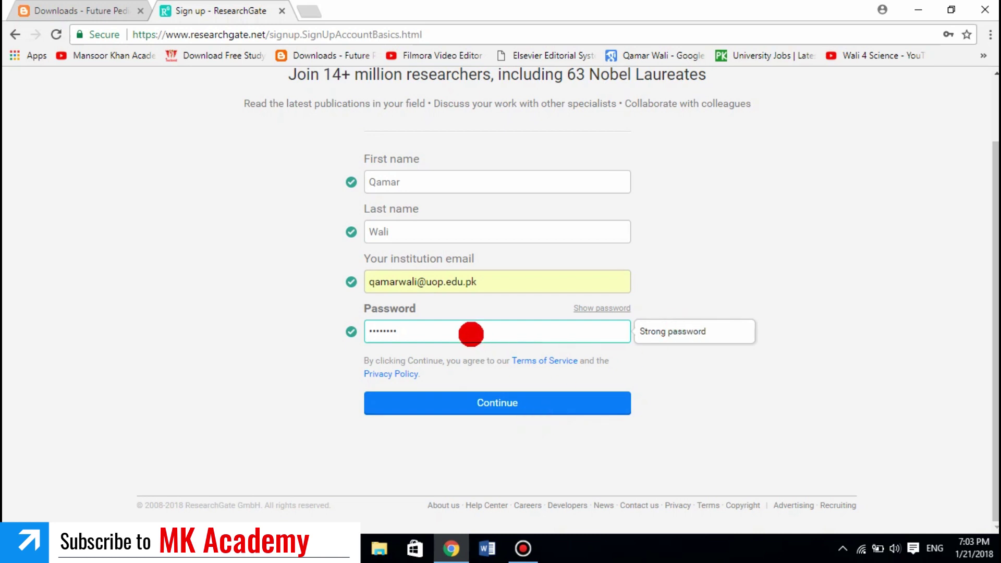
click(487, 401)
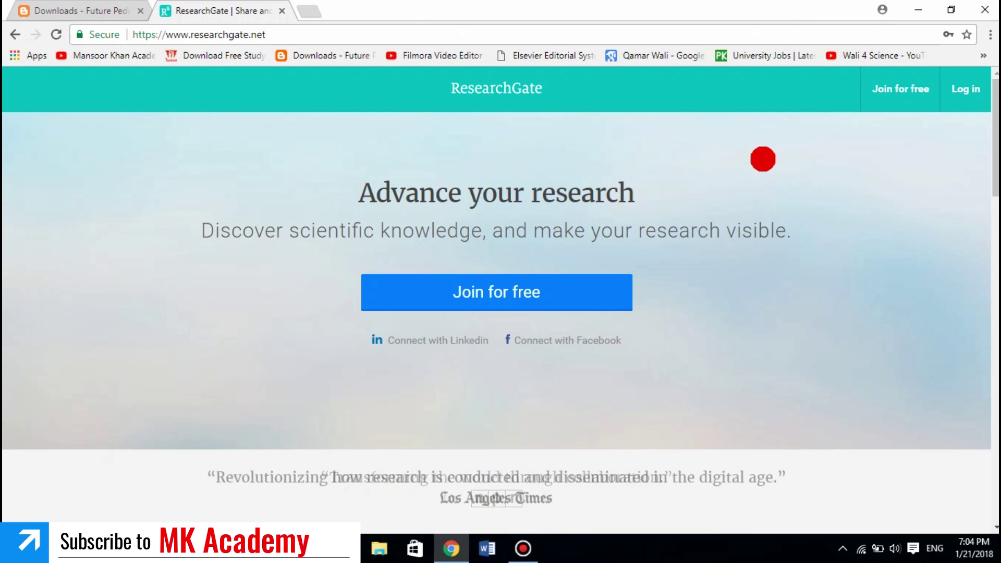
- Log in with the saved email and the account password
click(962, 91)
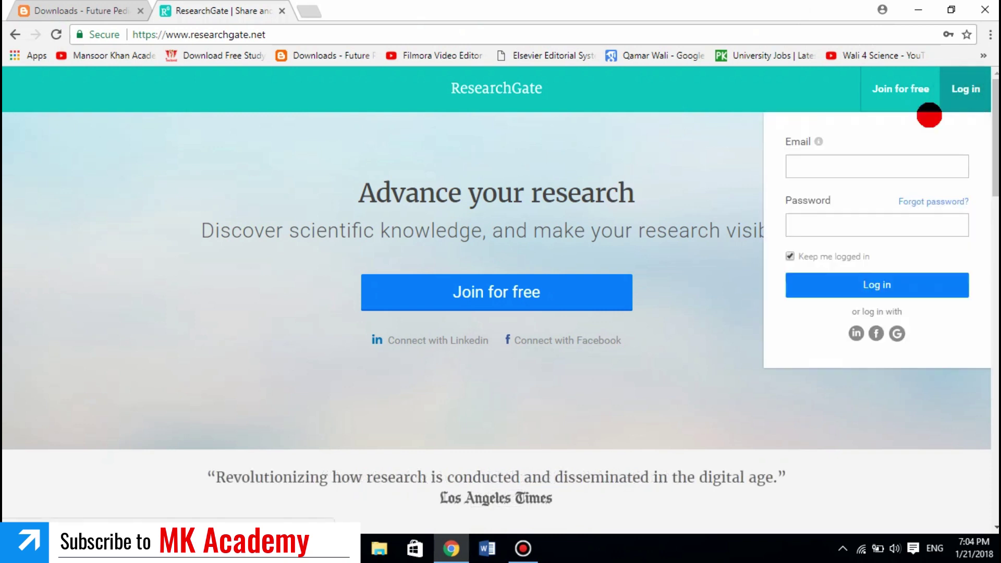
click(823, 170)
click(833, 188)
click(845, 221)
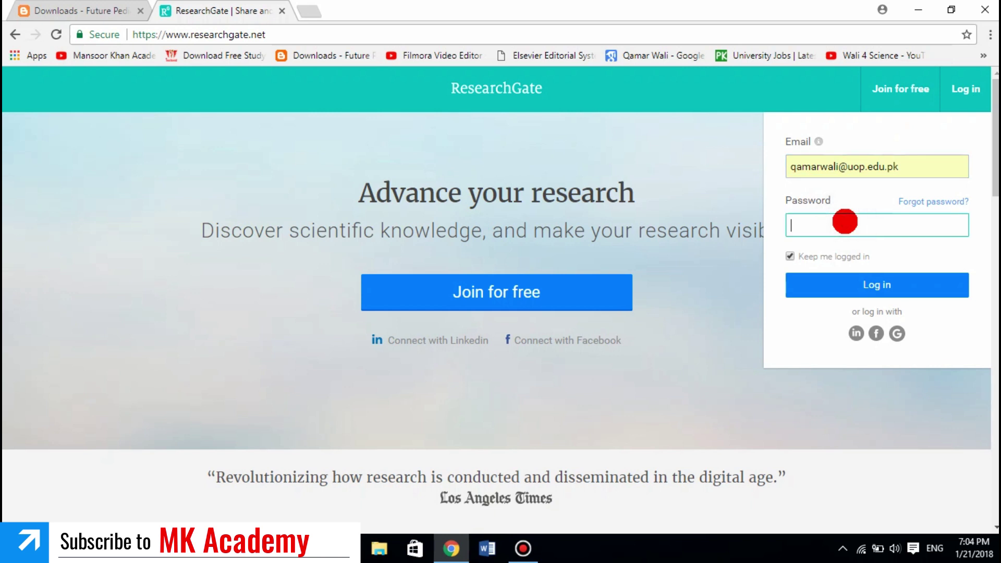
text(••)
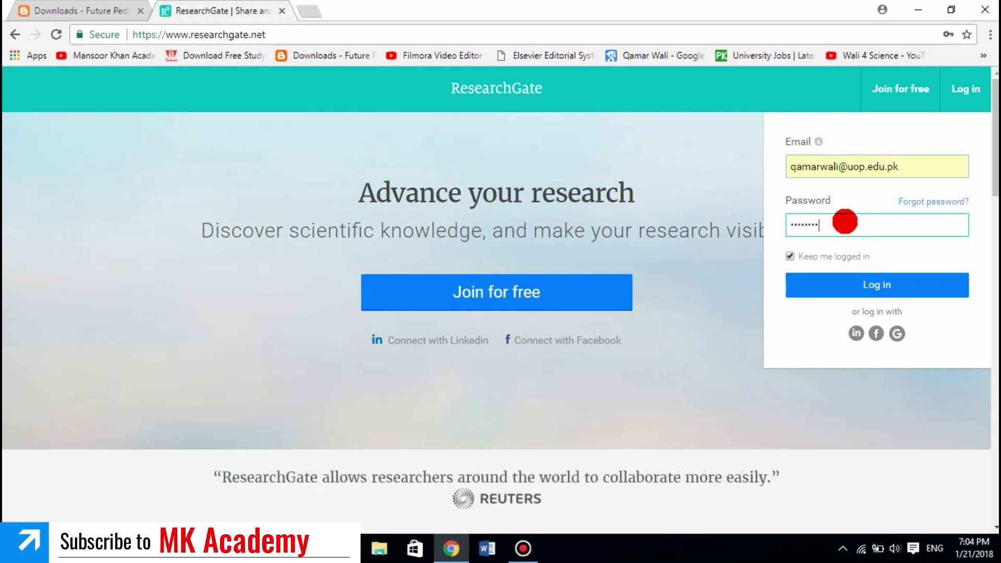
key(Return)
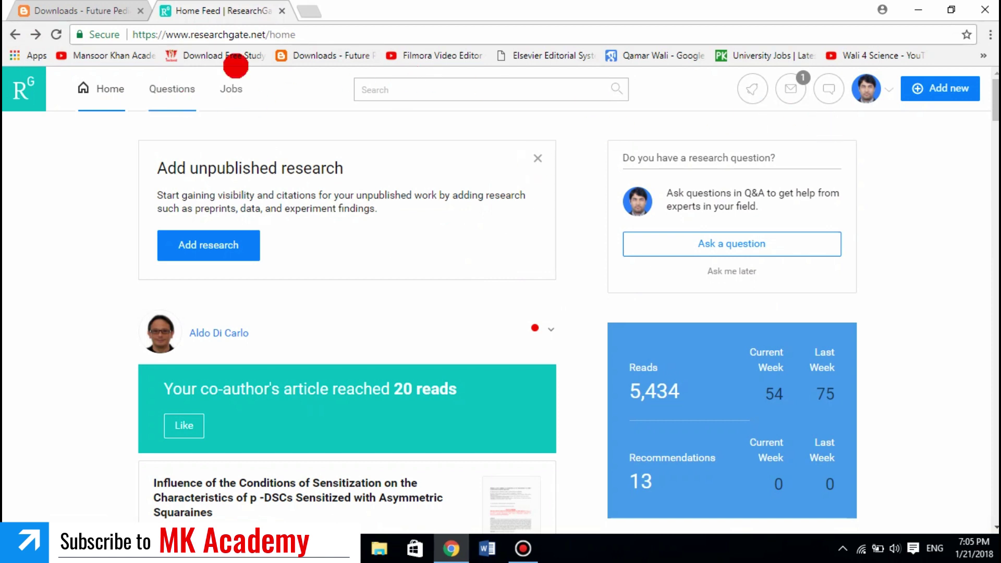
- Go to your own profile via the header avatar
click(863, 88)
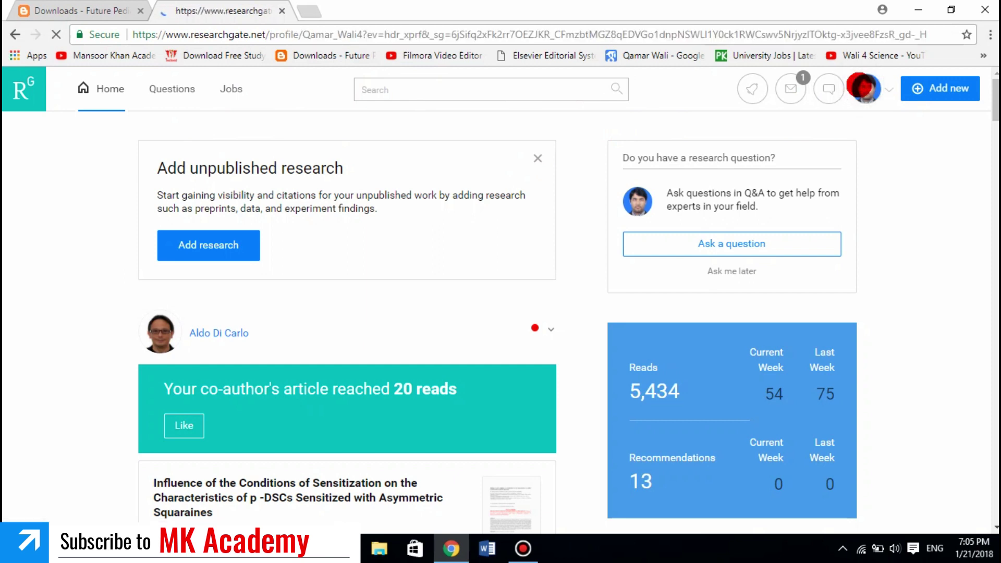